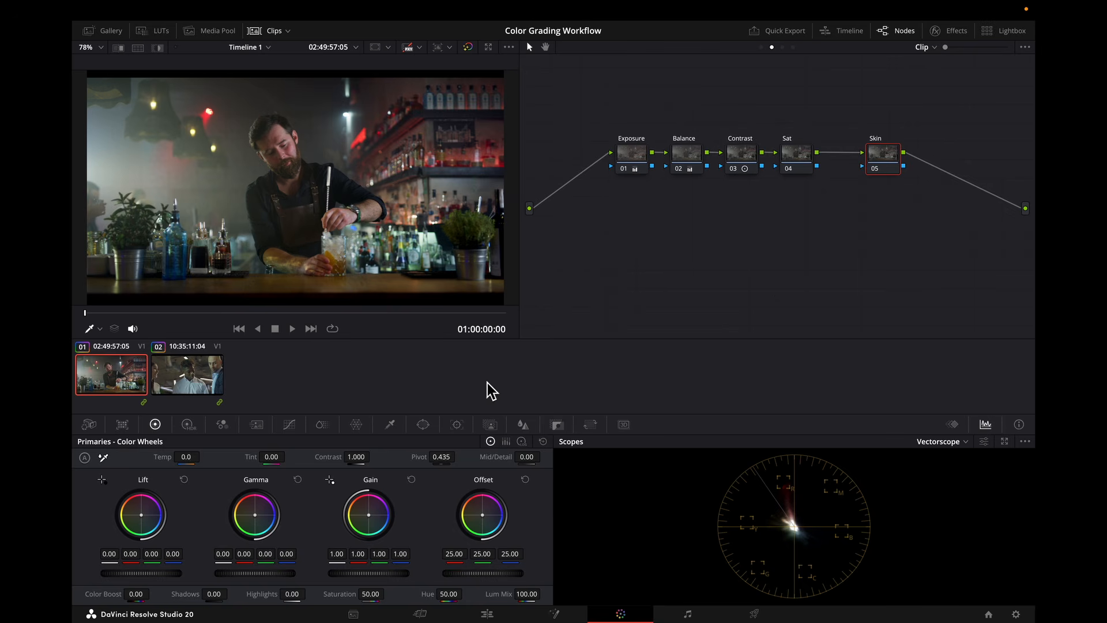
left_click(389, 424)
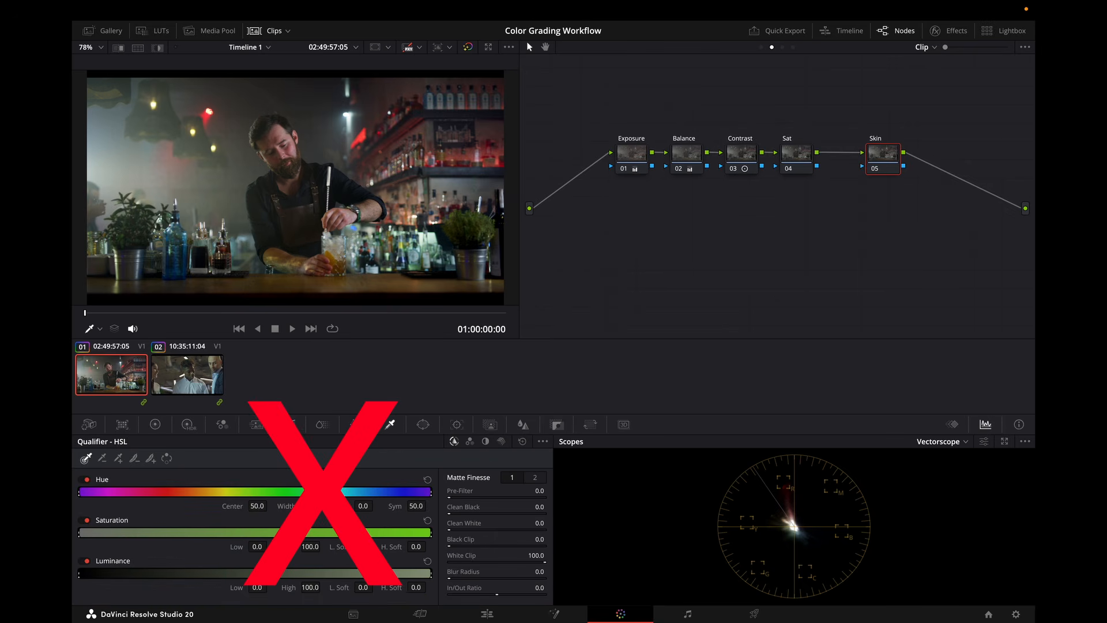
left_click(155, 424)
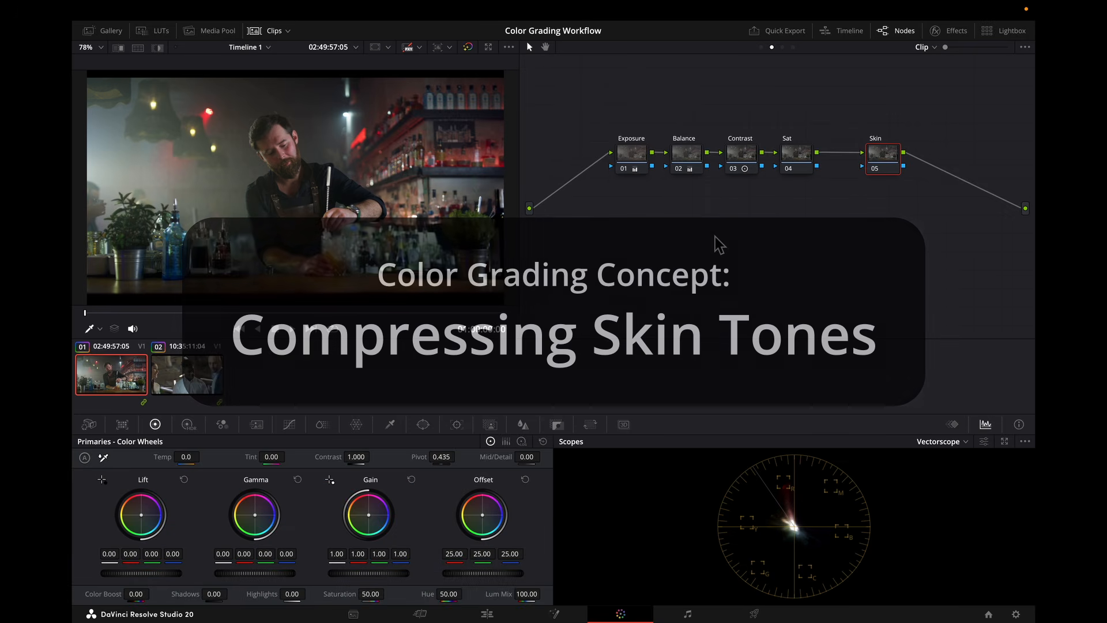
left_click(1004, 442)
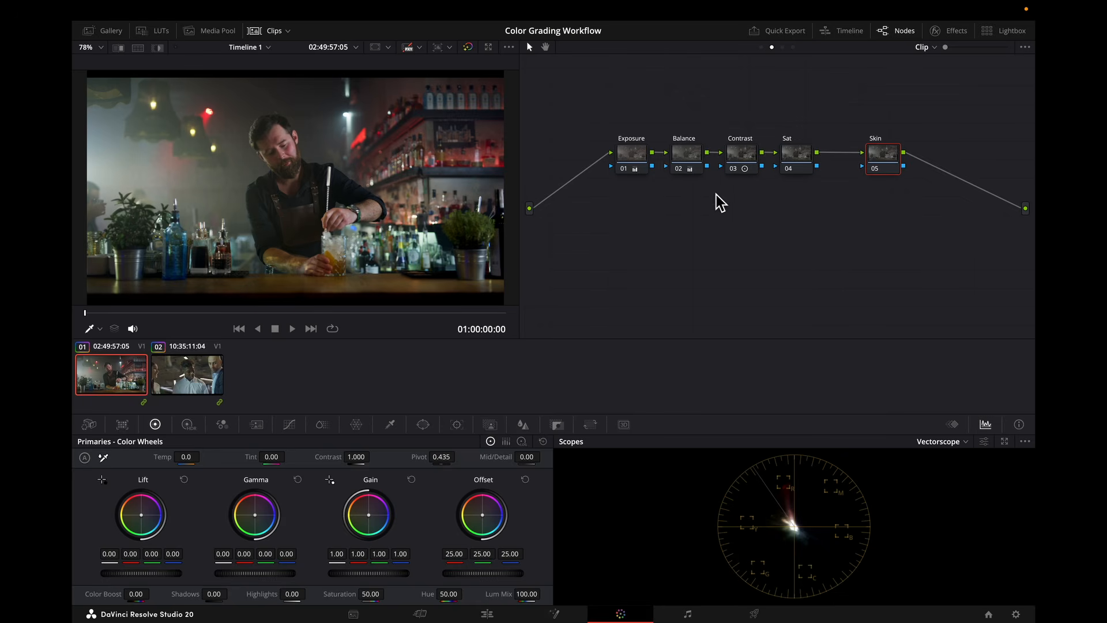
Step: Compare the bartender shot with the Balance node and the Contrast node each bypassed and re-enabled
mouse_move(747, 168)
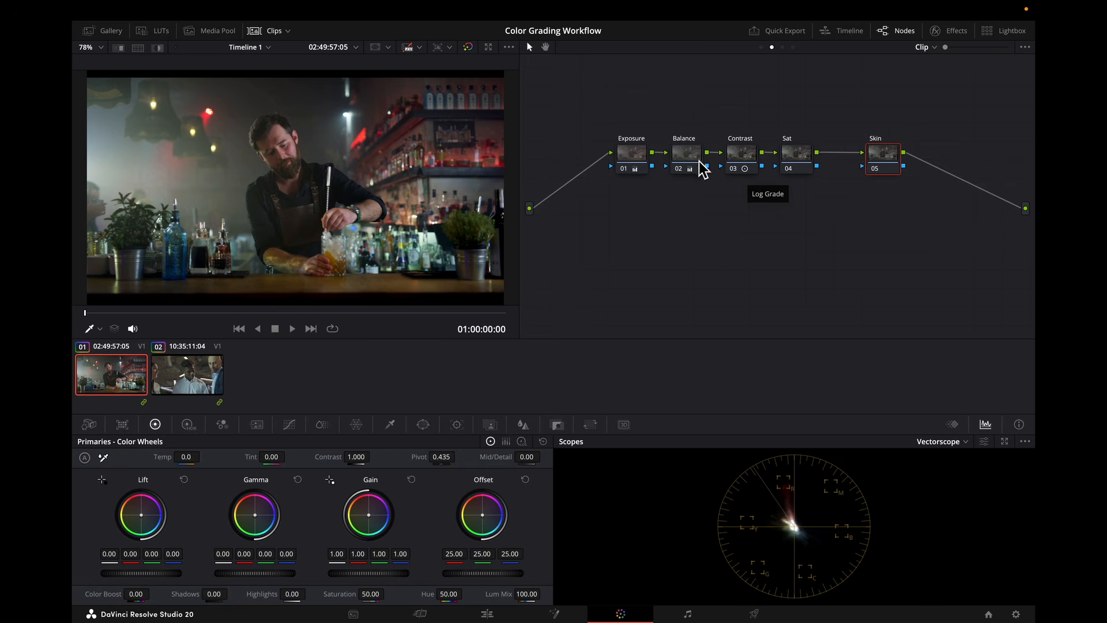
left_click(692, 167)
key("ctrl+d")
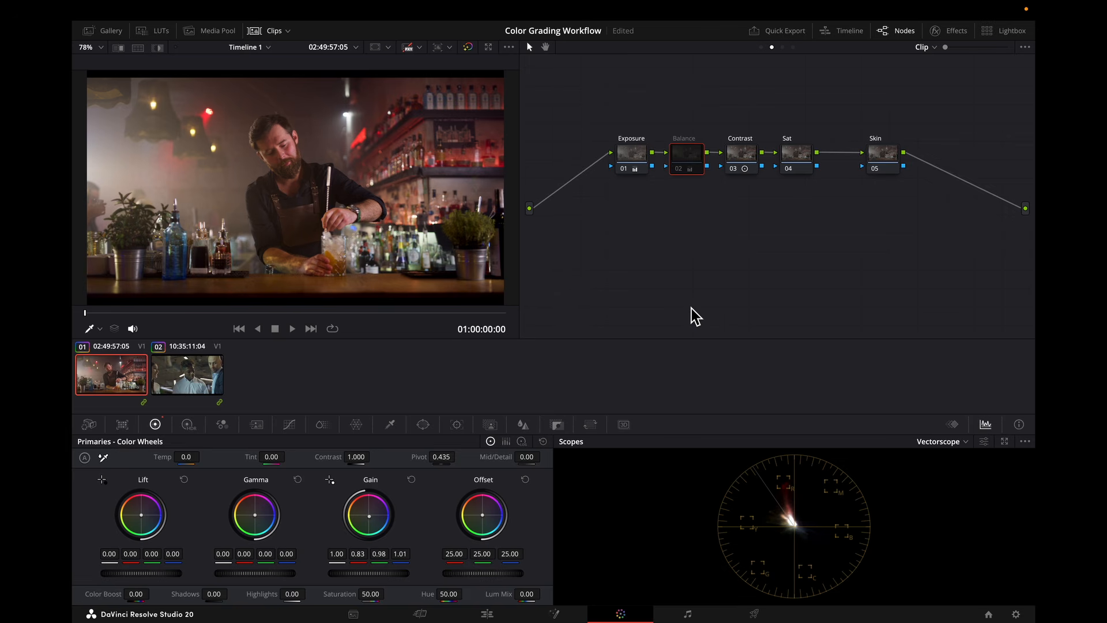
key("ctrl+d")
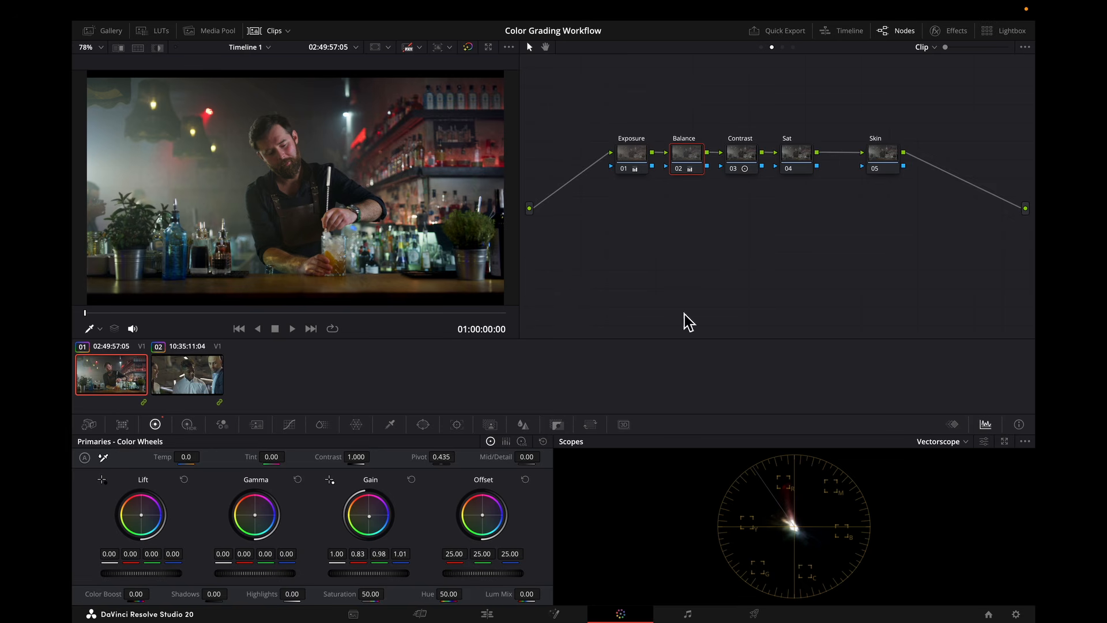
left_click(750, 155)
key("ctrl+d")
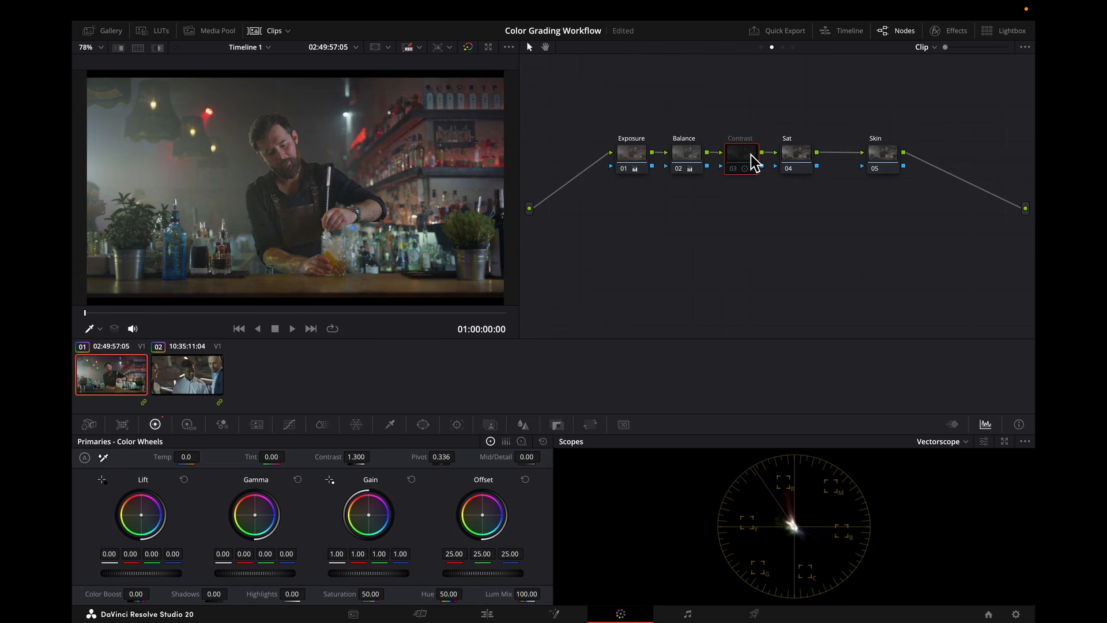
key("ctrl+d")
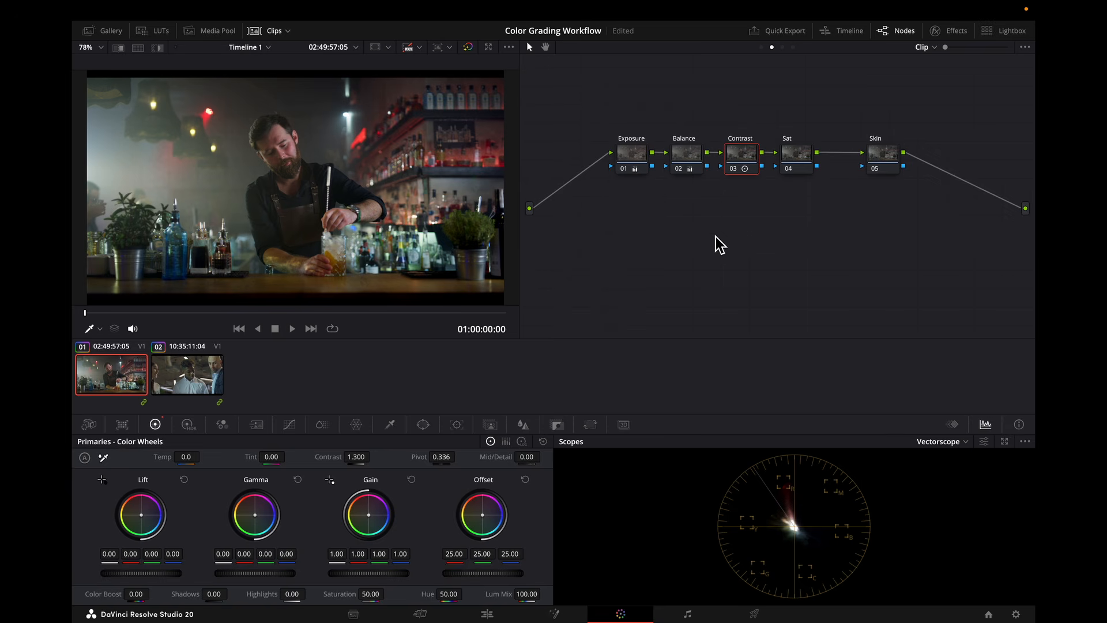
Step: Inspect the Gain color wheel of the Balance node
left_click(690, 165)
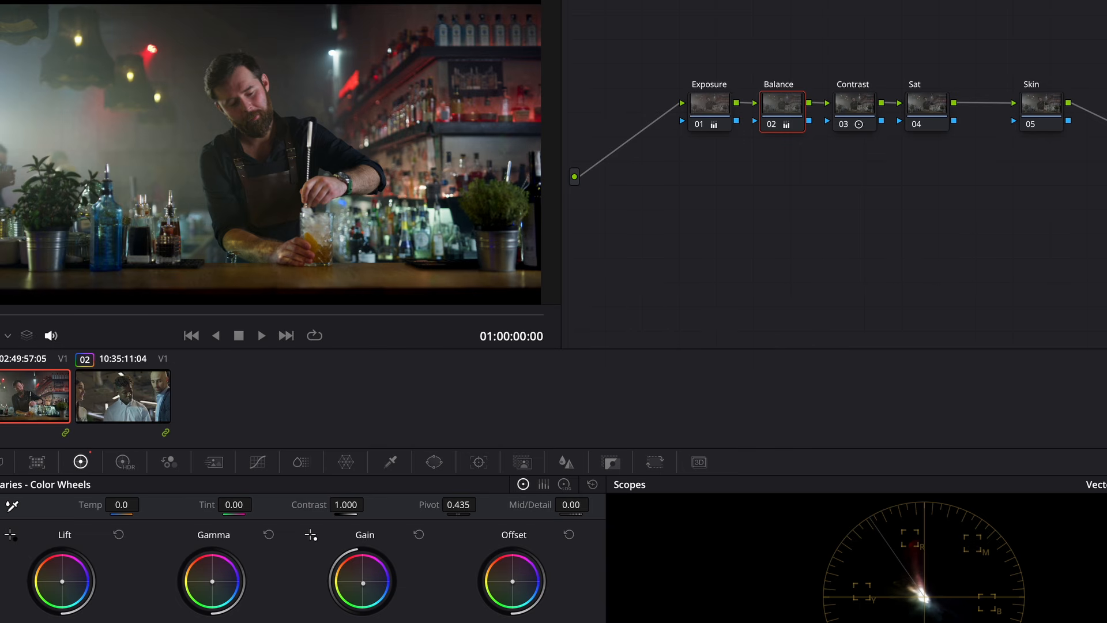
left_click_drag(364, 583, 362, 584)
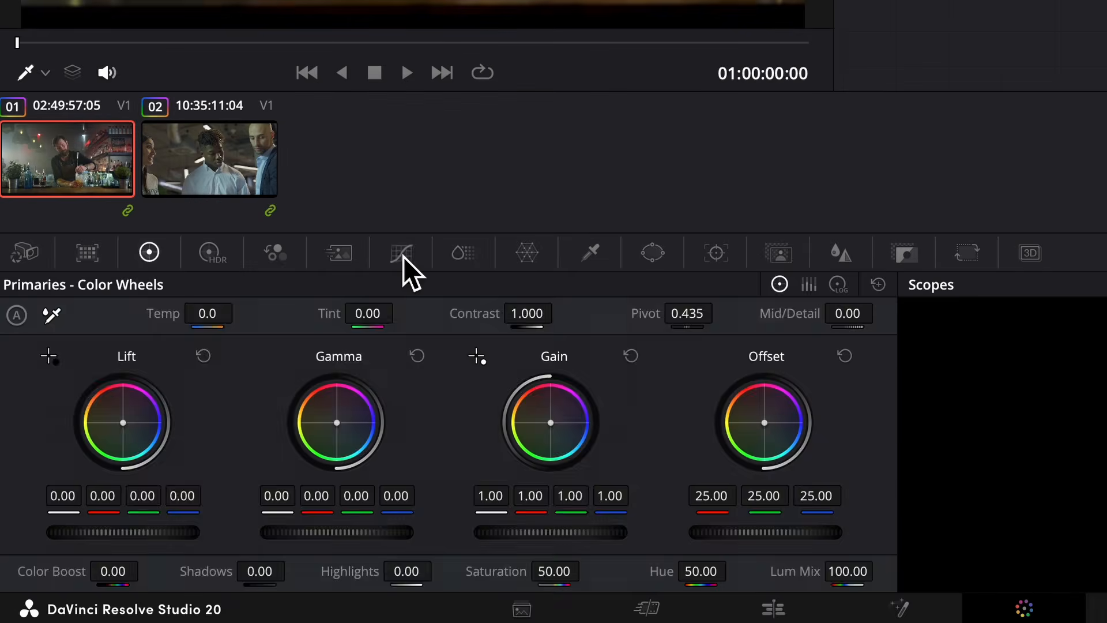
Step: On the Skin node's Hue Vs Hue curve, add a control point at input hue 276 and reset its Hue Rotate
left_click(289, 426)
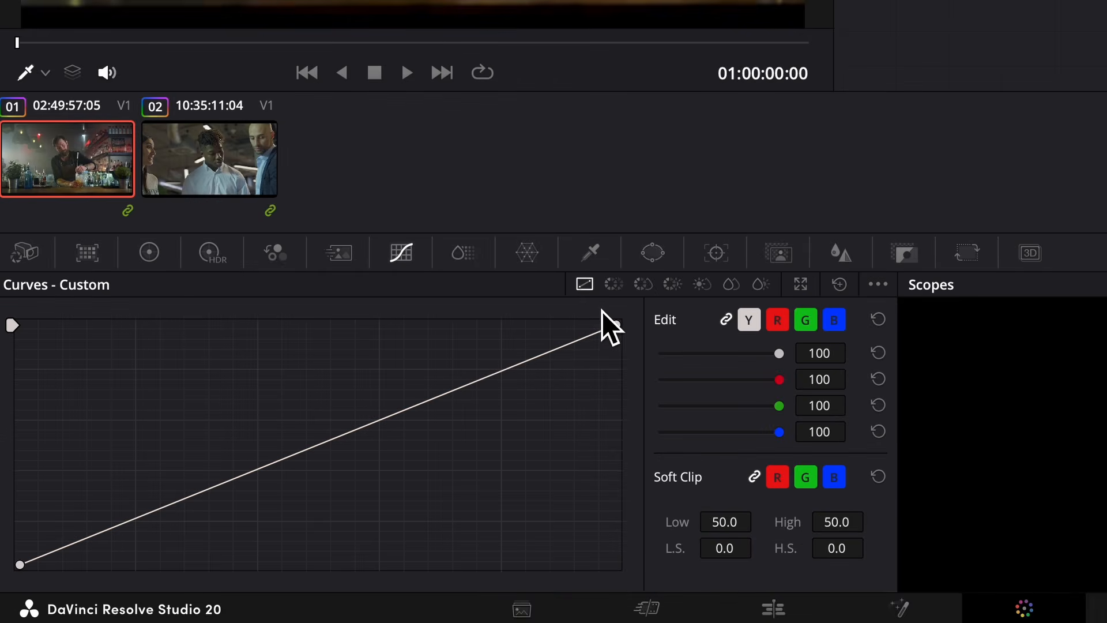
left_click(615, 286)
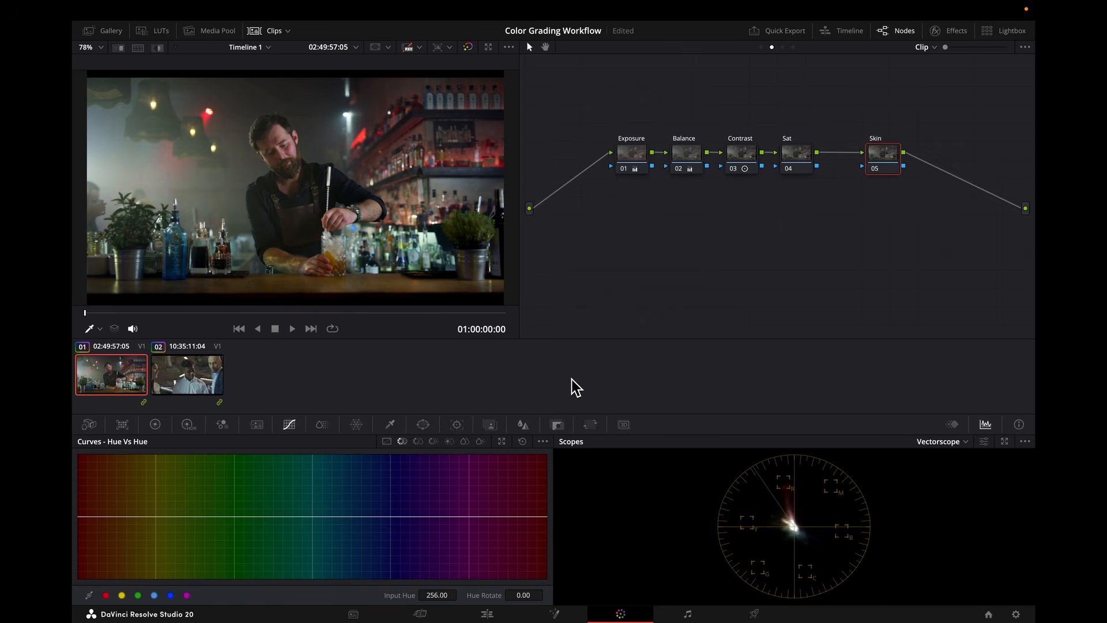
left_click(107, 517)
left_click(437, 595)
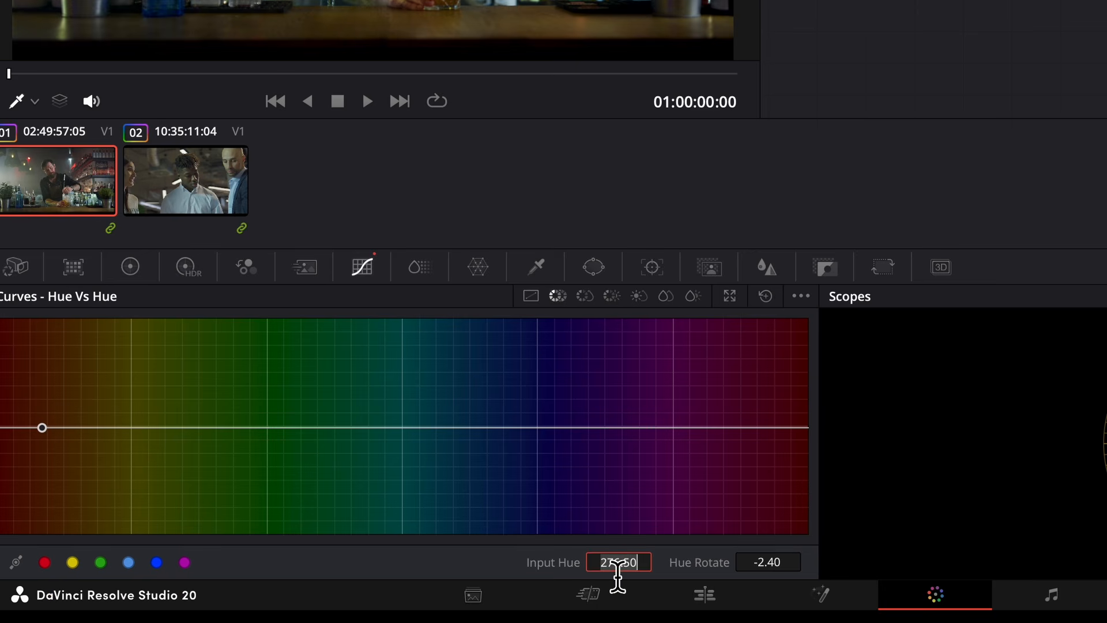
type("276")
key("Return")
double_click(713, 569)
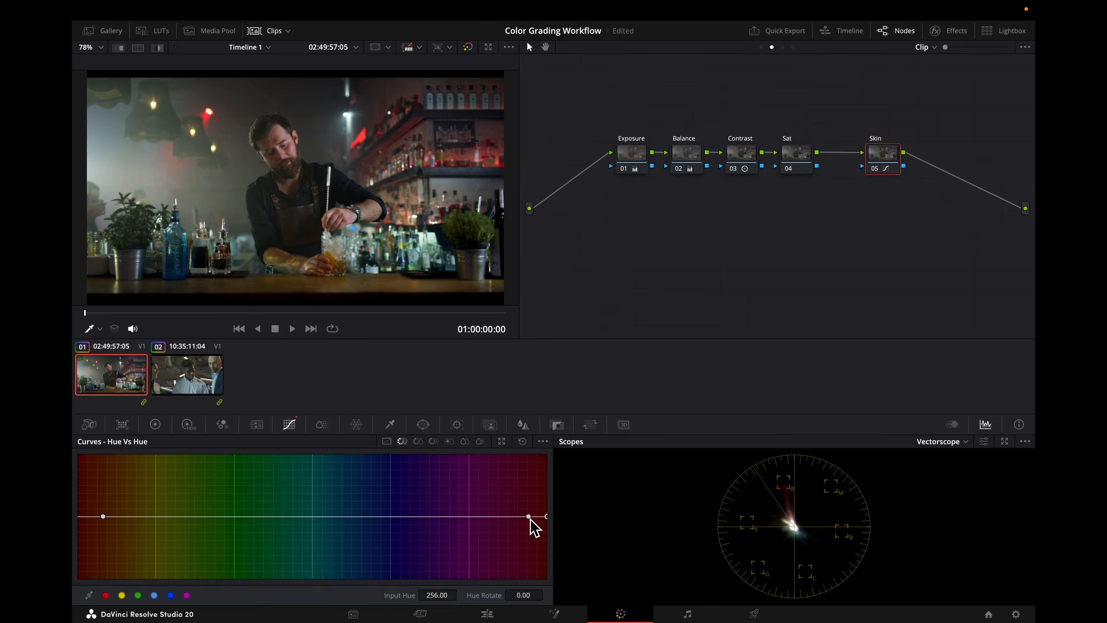
Step: Move the magenta-side control point farther from red, adjust the Hue Rotate of the red endpoint, and review the image full screen
left_click_drag(530, 519, 519, 518)
left_click(548, 516)
mouse_move(523, 595)
left_mouse_down()
mouse_move(468, 595)
mouse_move(531, 600)
left_mouse_up()
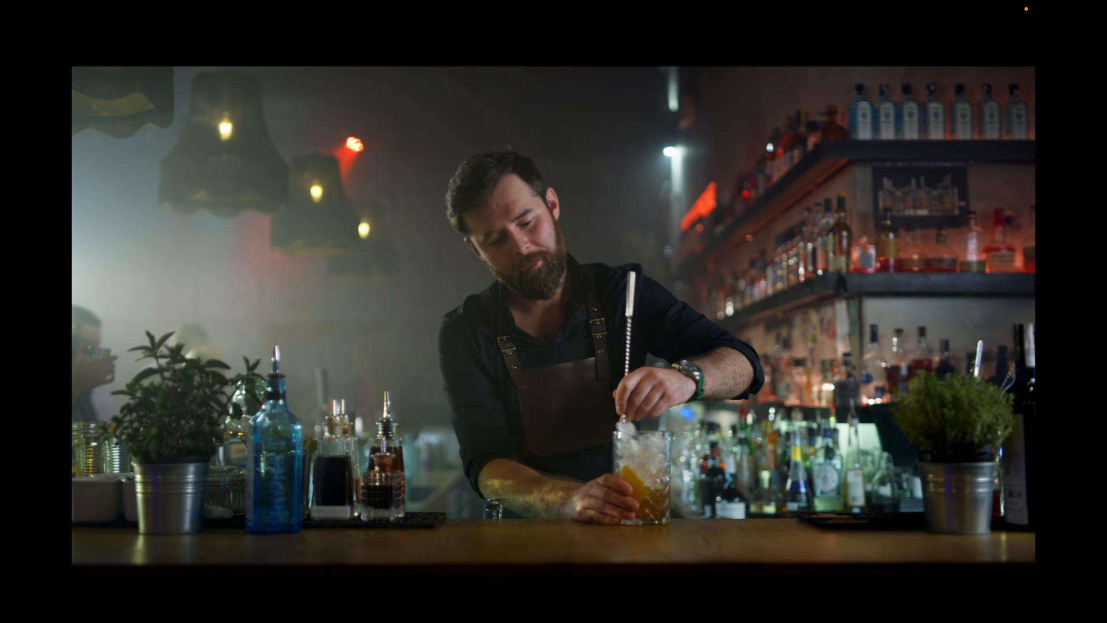
mouse_move(590, 228)
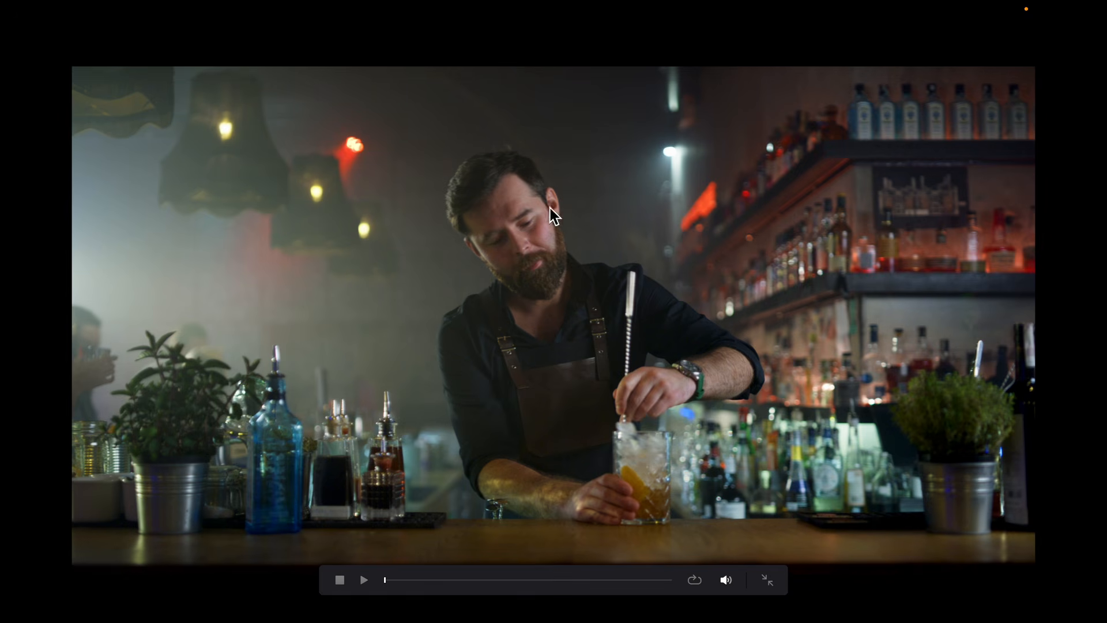
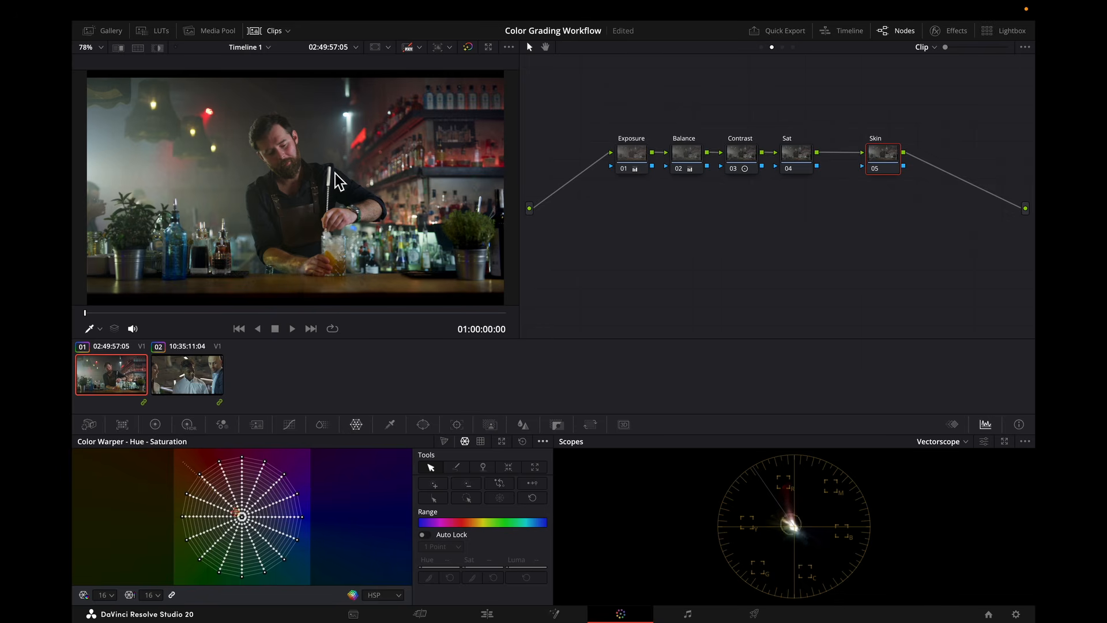
Step: In the Skin node's Color Warper, pick the low-saturation red point beside the skin tone line and set its hue to 0.98
left_click(357, 285)
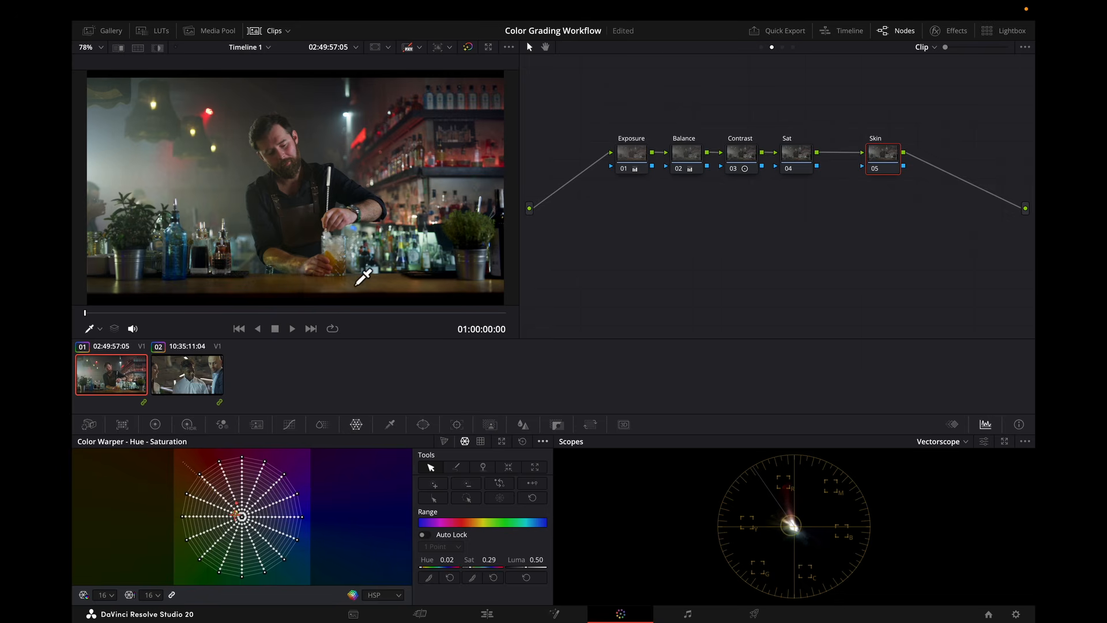
left_click(503, 442)
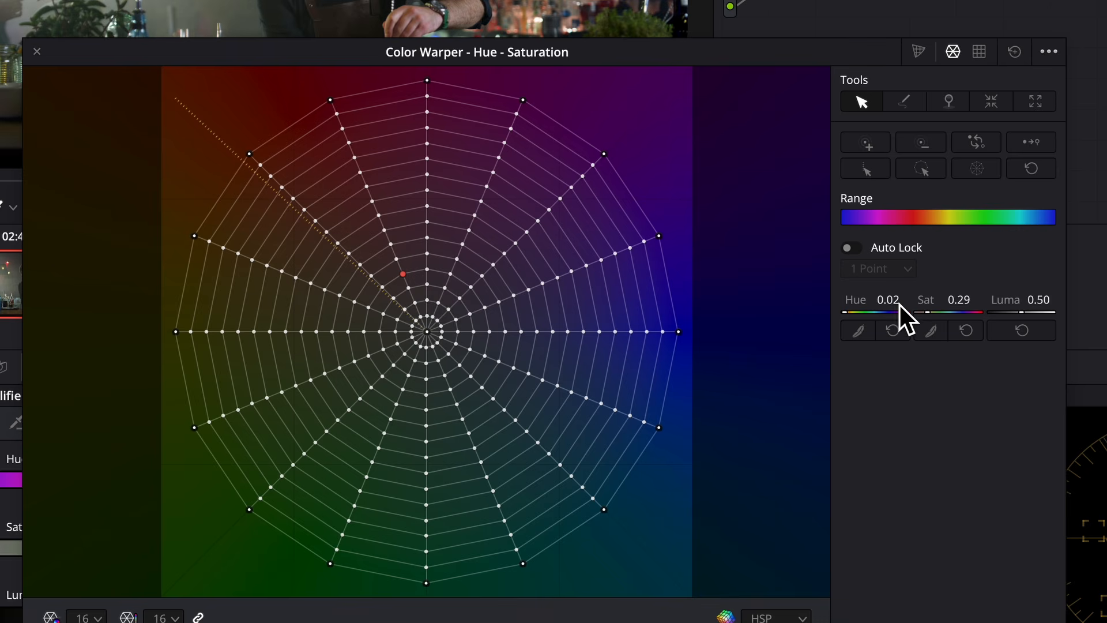
left_click_drag(899, 305, 888, 305)
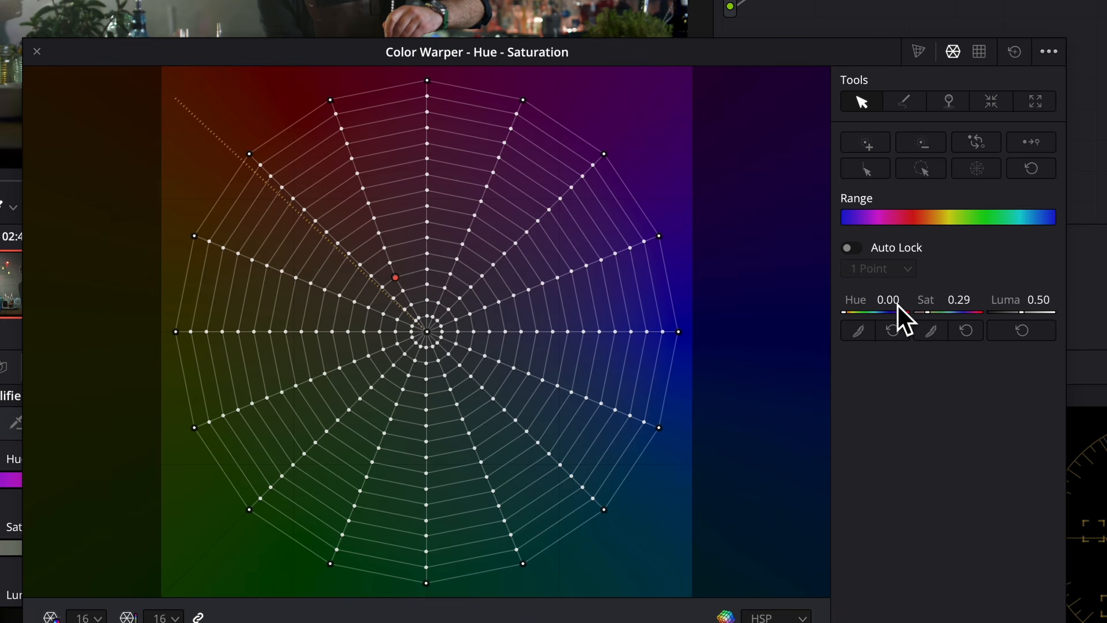
left_click_drag(898, 306, 898, 305)
left_click_drag(400, 283, 396, 284)
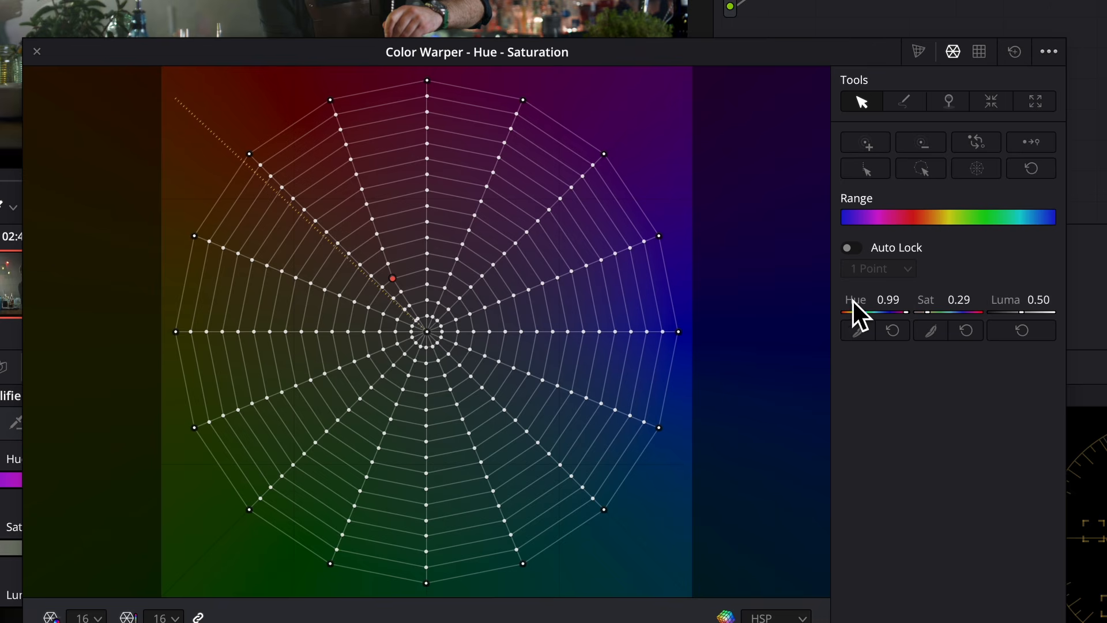
left_click_drag(888, 300, 884, 299)
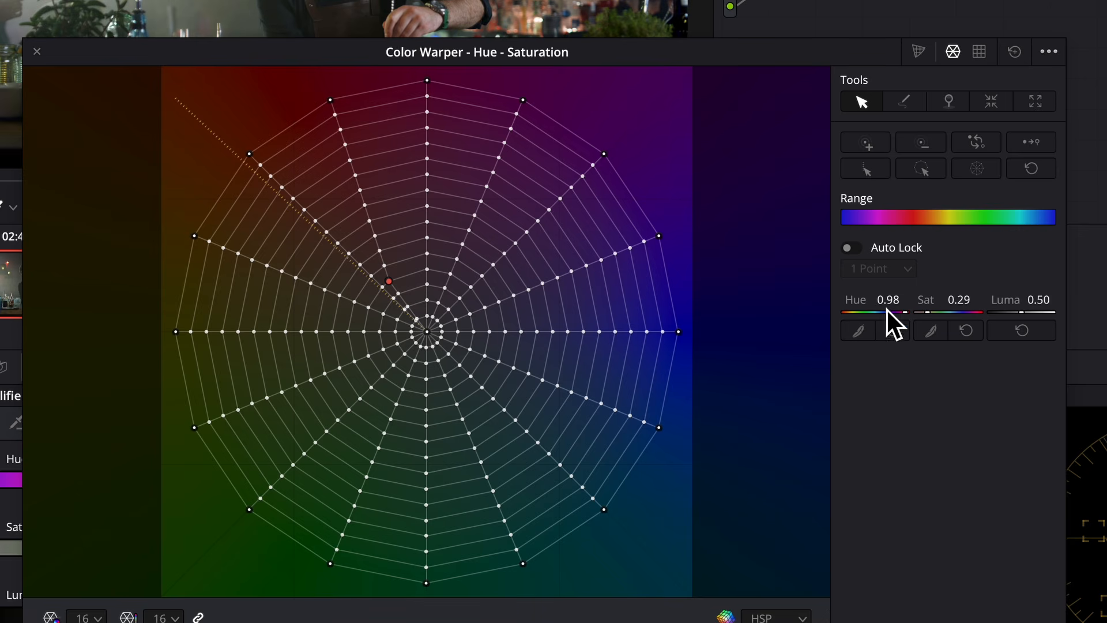
mouse_move(895, 301)
left_mouse_down()
mouse_move(882, 301)
mouse_move(919, 300)
mouse_move(893, 305)
left_mouse_up()
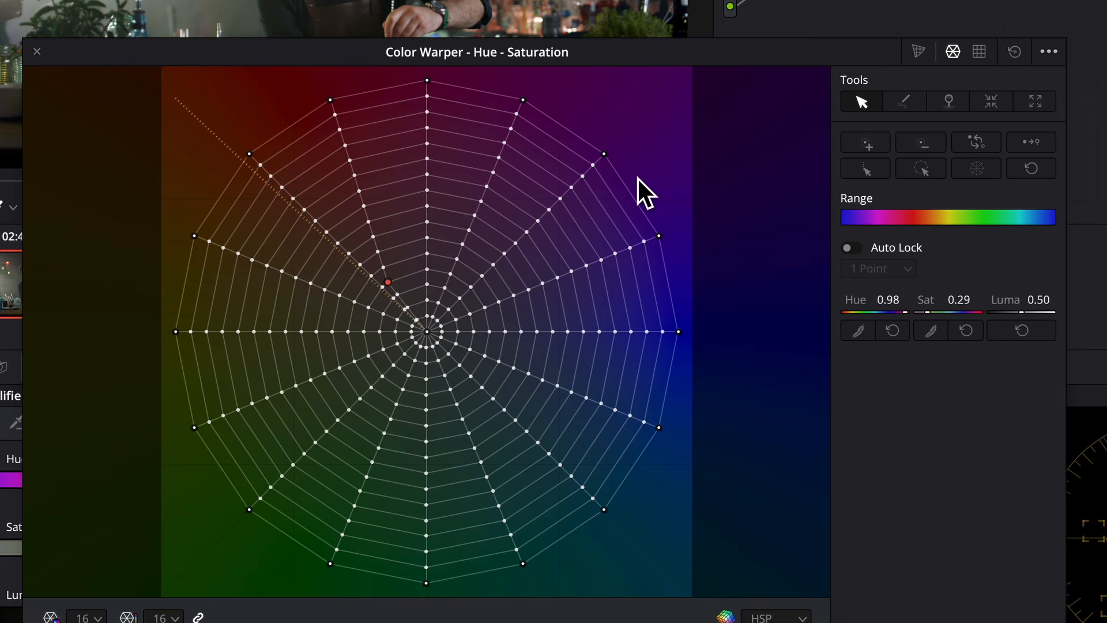
left_click(40, 53)
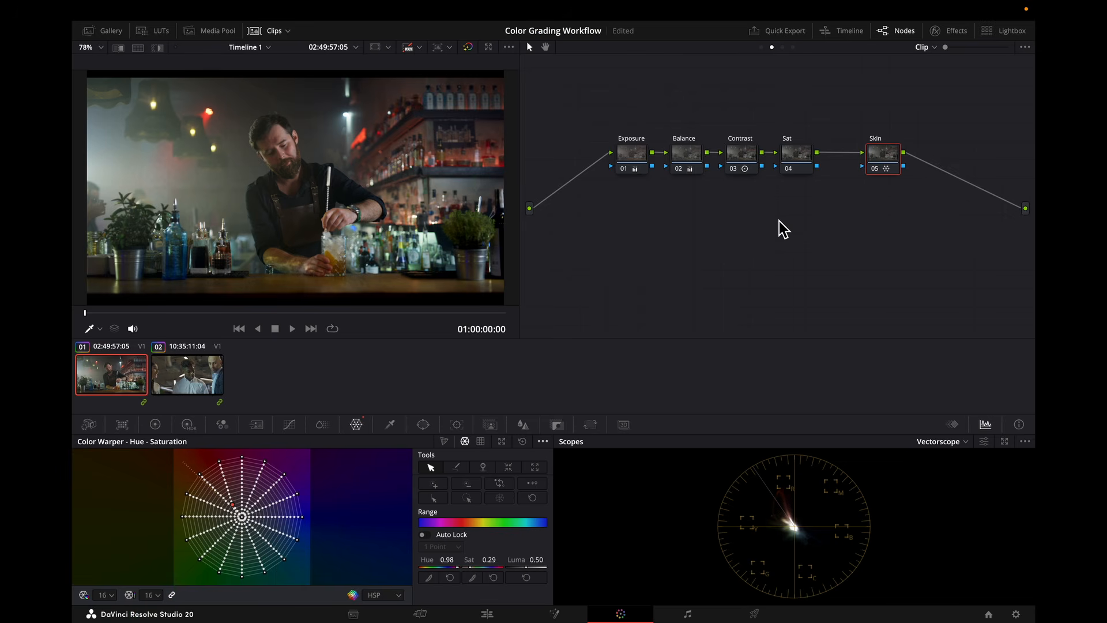
key("ctrl+f")
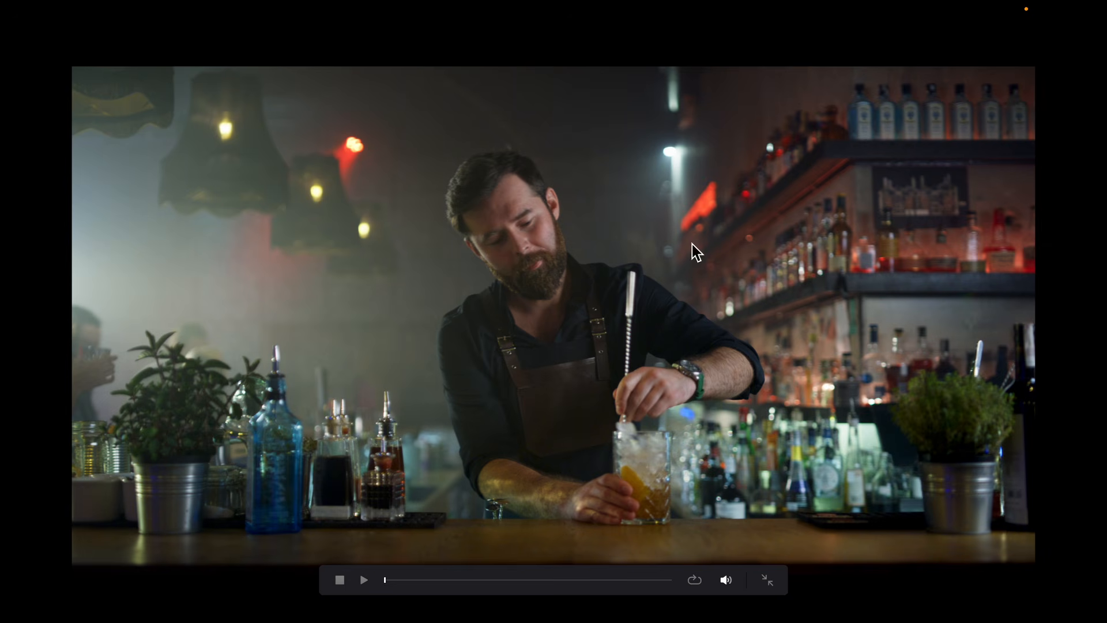
key("Escape")
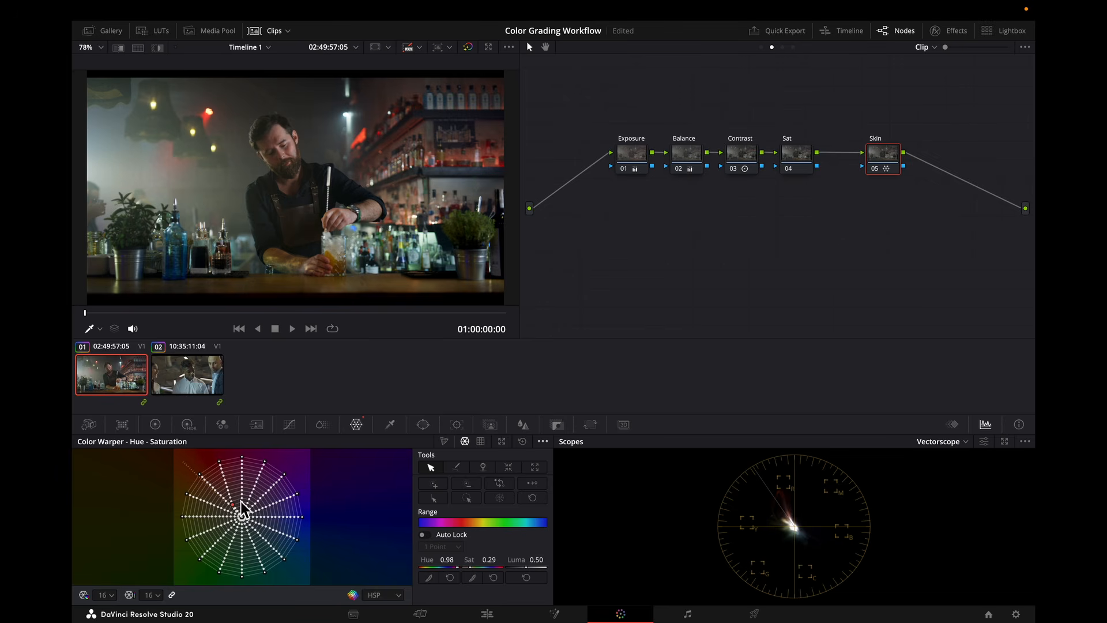
Step: Set the hue of the outermost red point on the same Color Warper spoke to 0.04
left_click(502, 442)
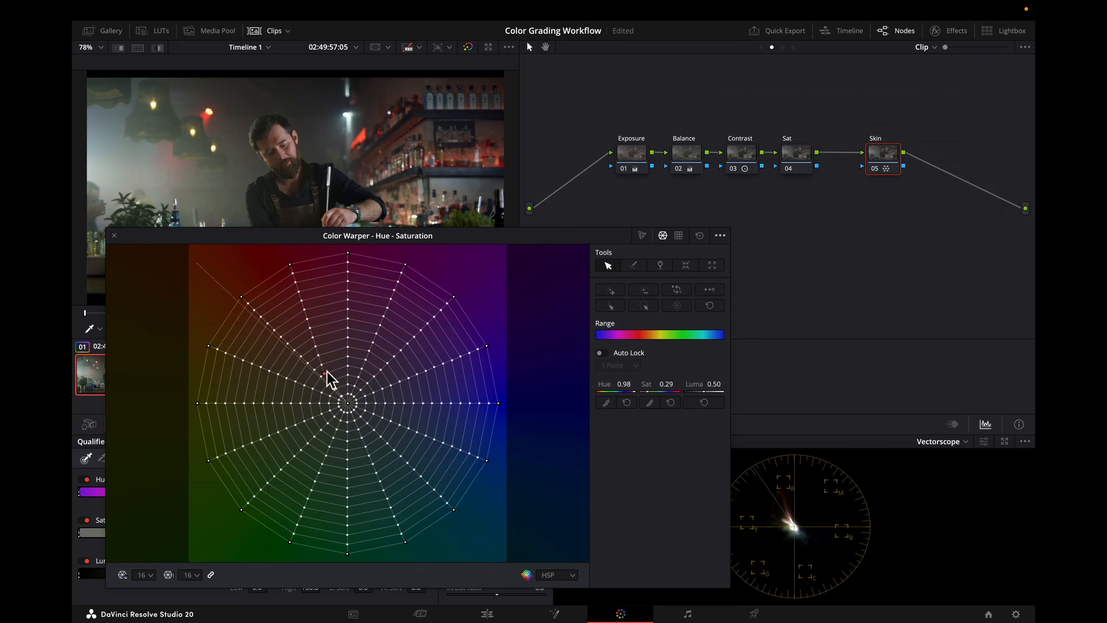
left_click(291, 265)
left_click_drag(624, 384, 637, 384)
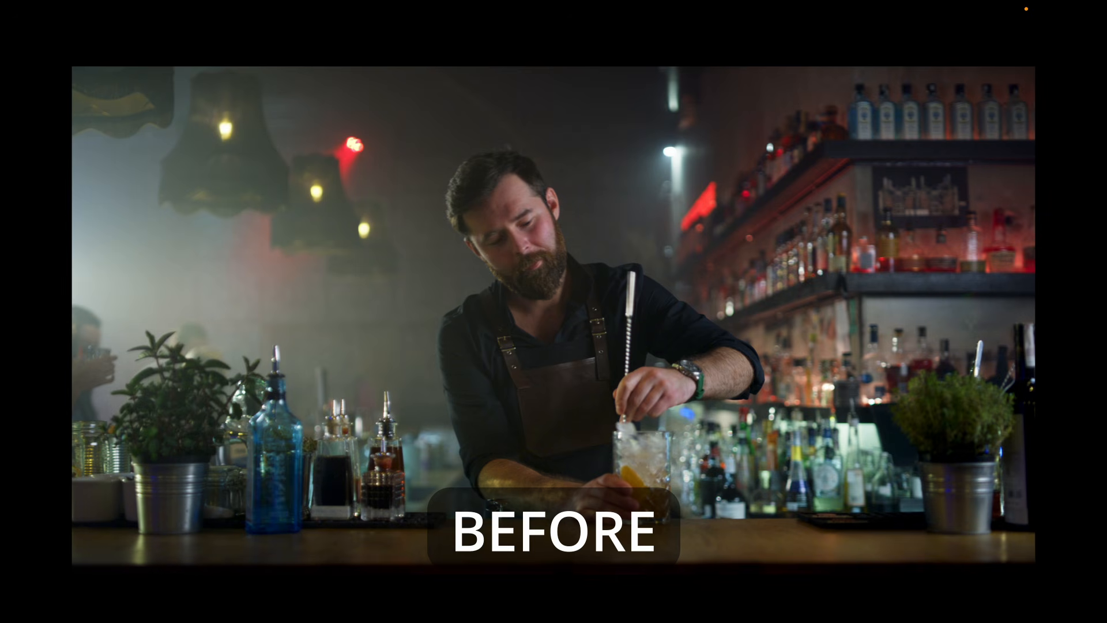
mouse_move(372, 145)
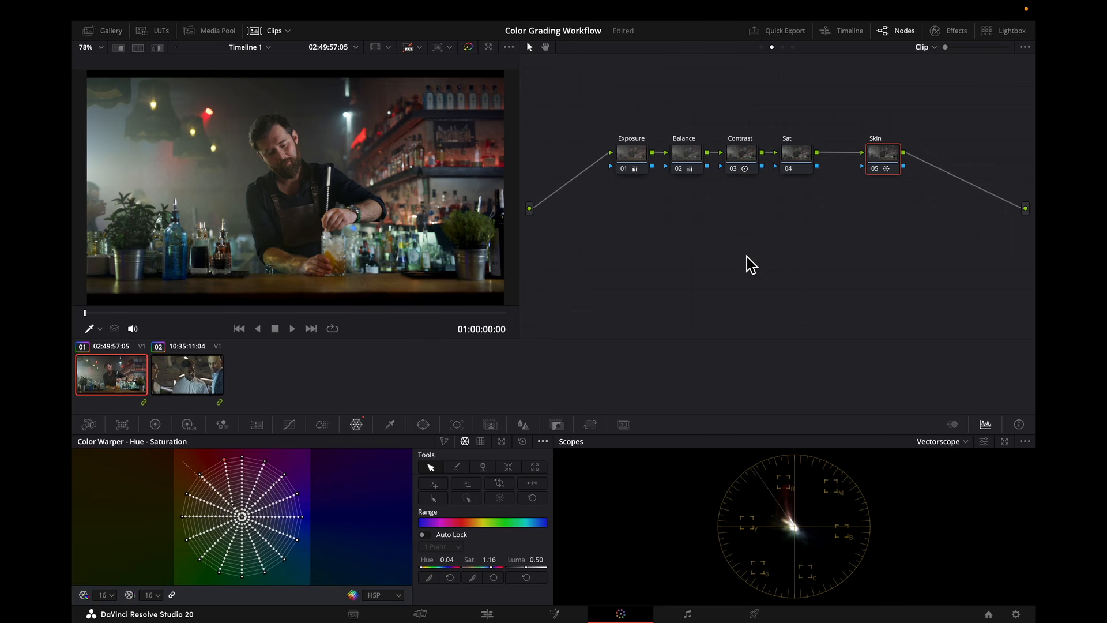
Step: Switch to the second clip and compare its image with the Balance node bypassed and re-enabled
left_click(203, 381)
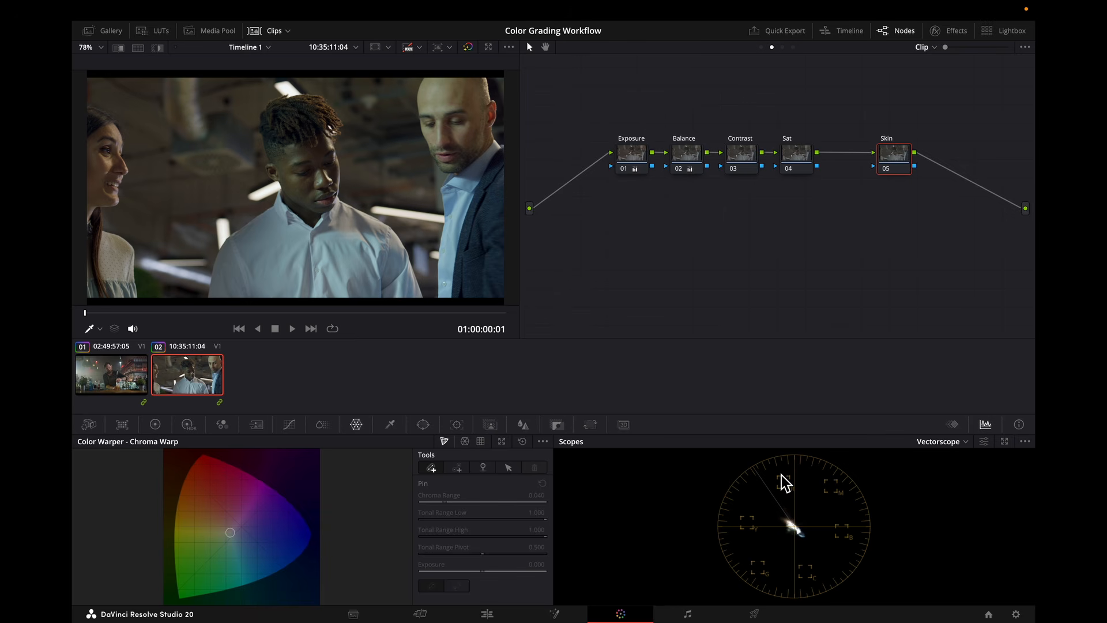
left_click(155, 424)
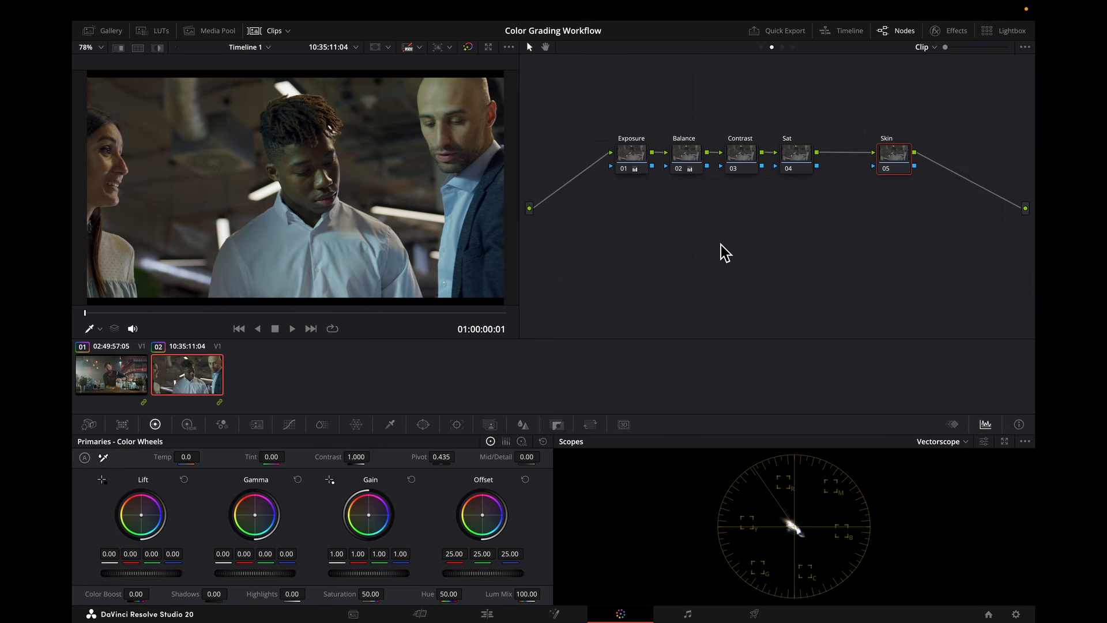
left_click(690, 157)
key("ctrl+d")
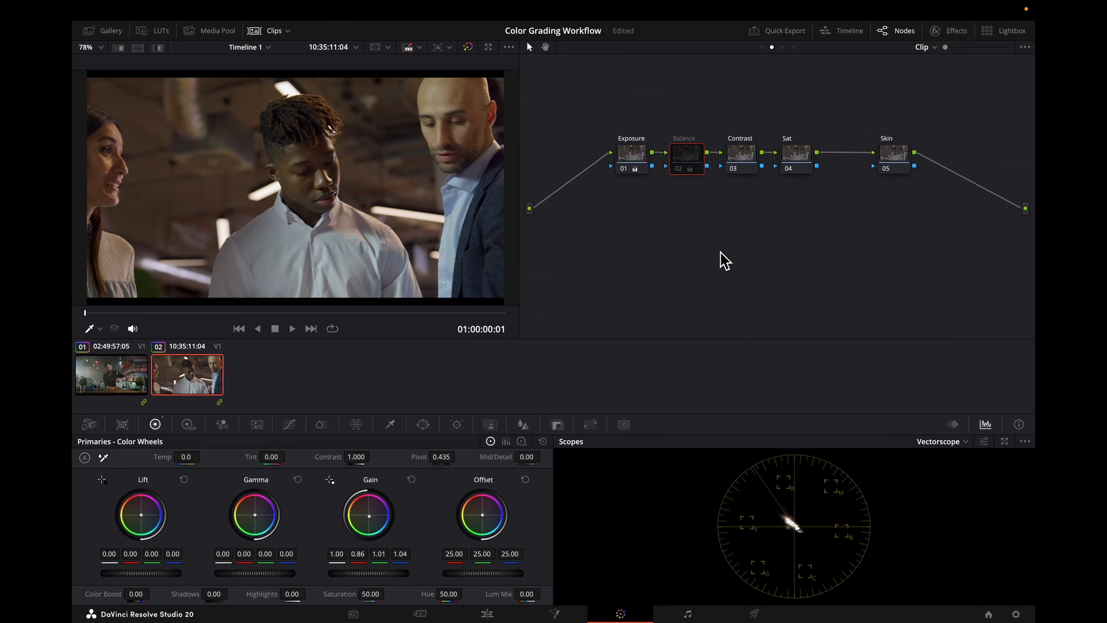
key("ctrl+d")
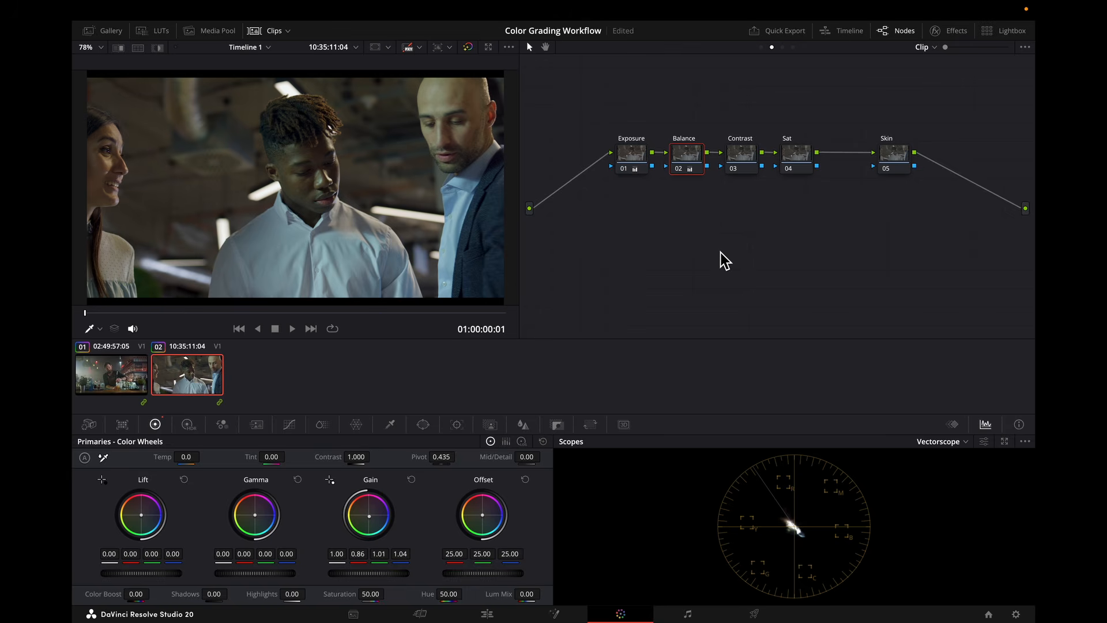
Step: Examine the skin tones of the three people in the second clip at full-screen size
key("ctrl+f")
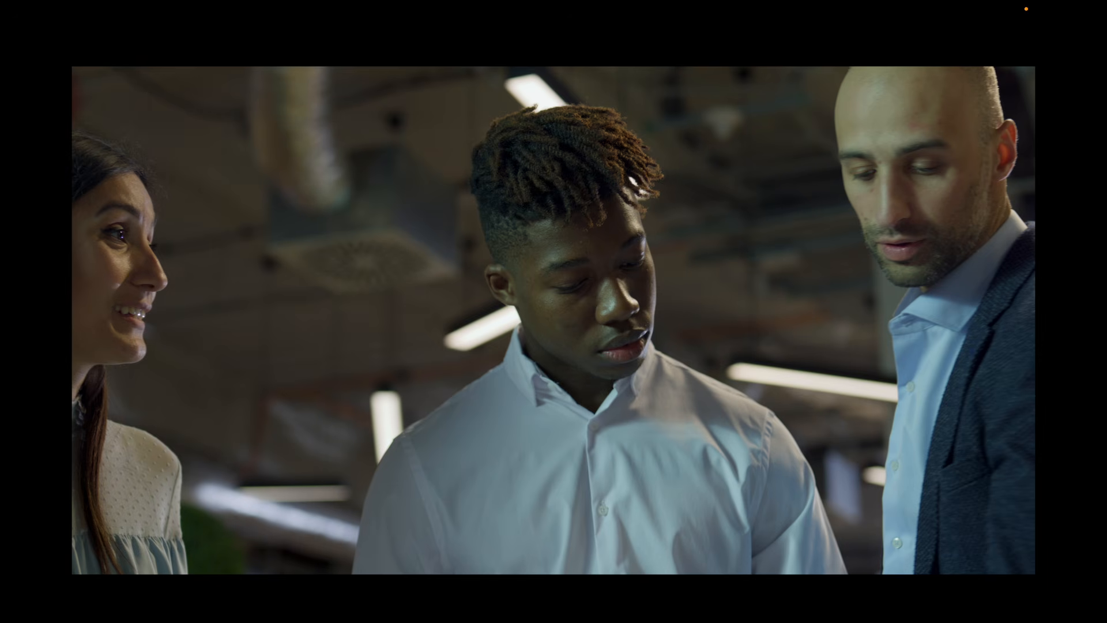
mouse_move(660, 199)
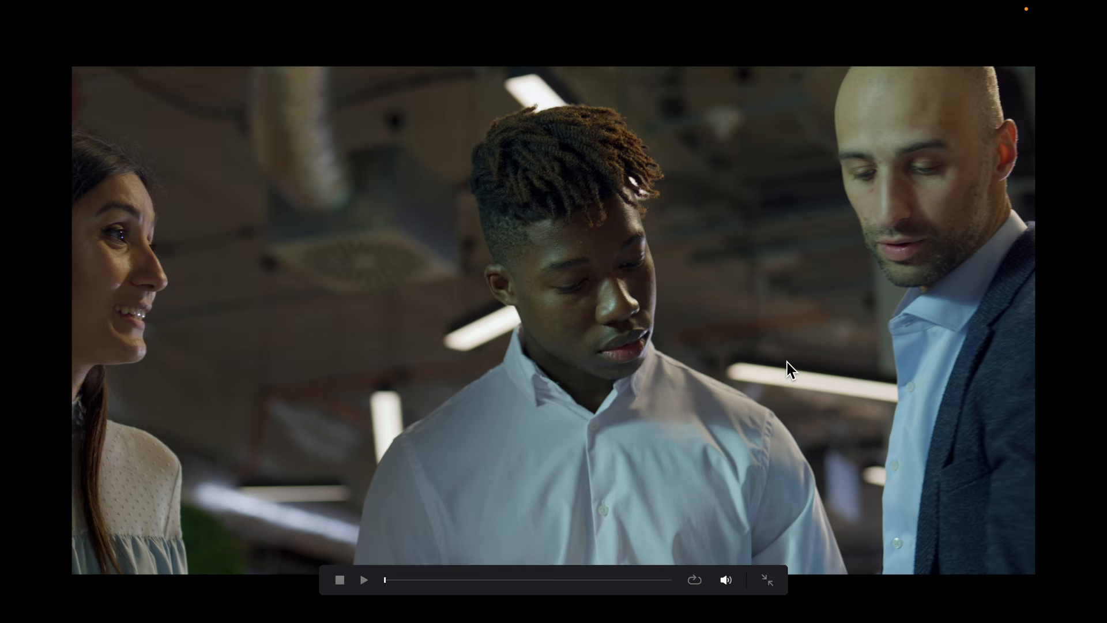
key("Escape")
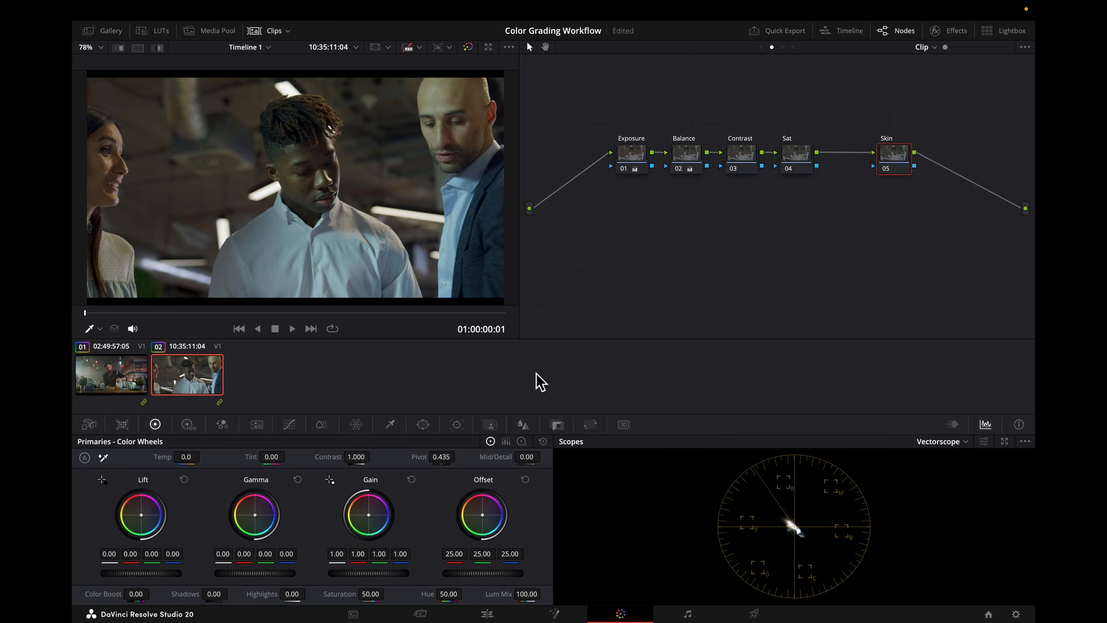
Step: On the second clip's Skin node, shift the ColorSlice Yellow hue toward red and review the image full screen
left_click(323, 427)
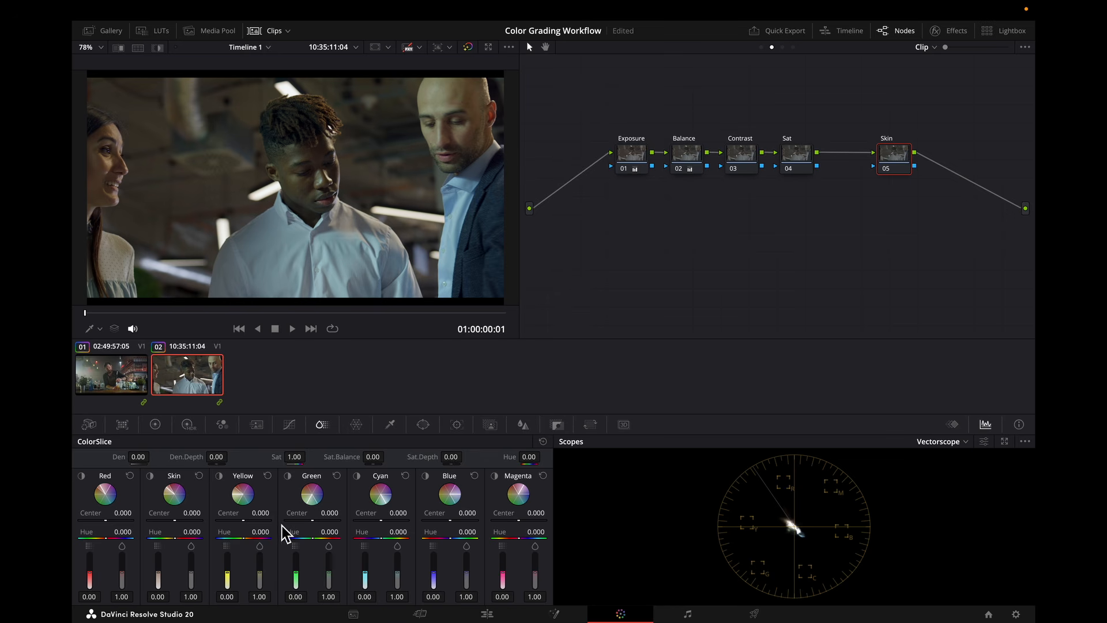
mouse_move(267, 538)
left_mouse_down()
mouse_move(300, 539)
mouse_move(253, 539)
left_mouse_up()
key("super+f")
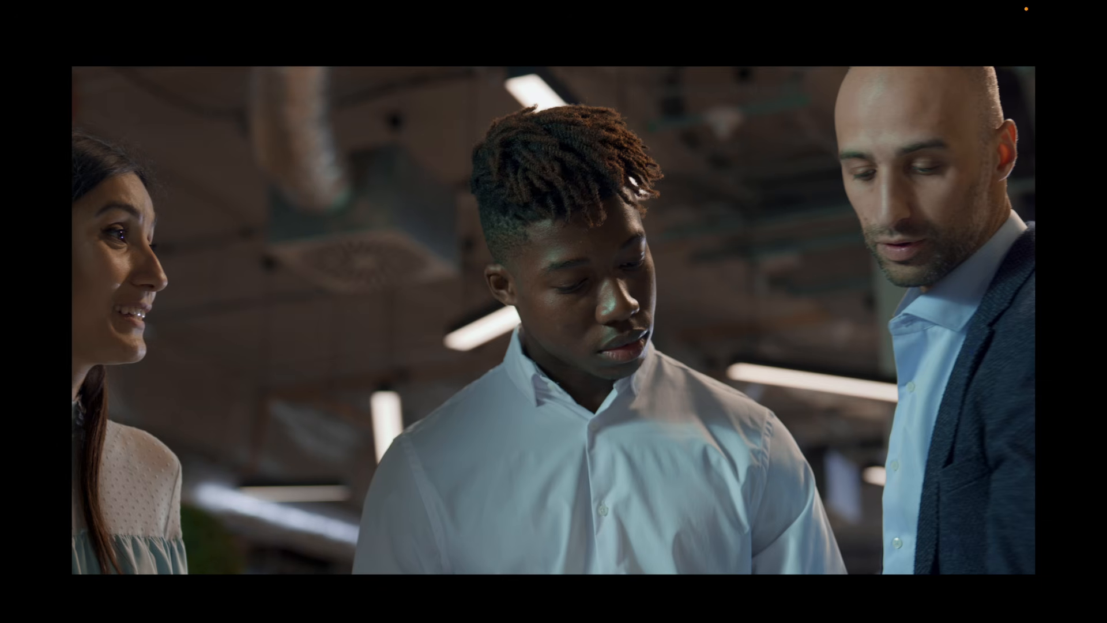